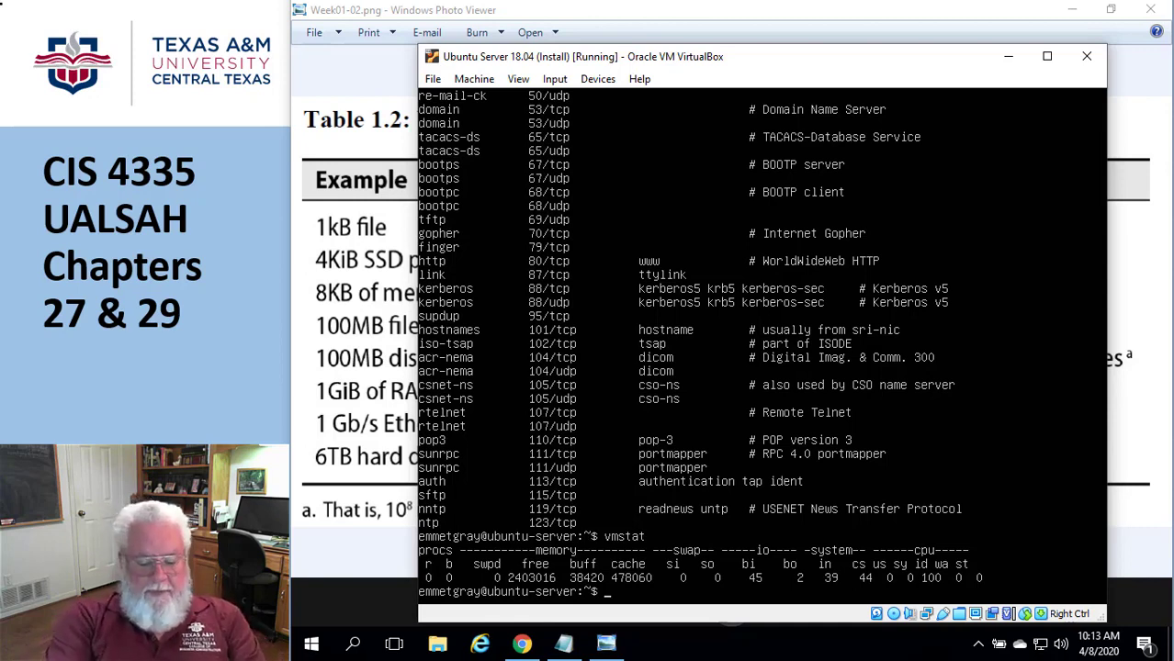
Change into the /proc directory and list its contents
text(cd /proc)
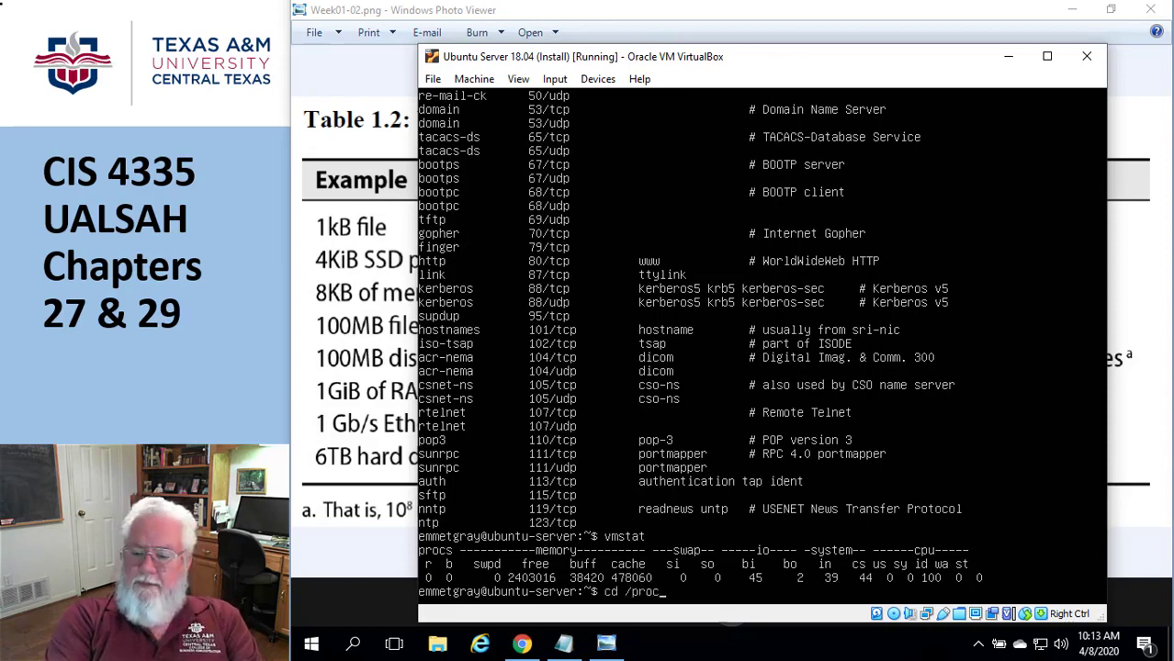
key(Return)
text(ls)
key(Return)
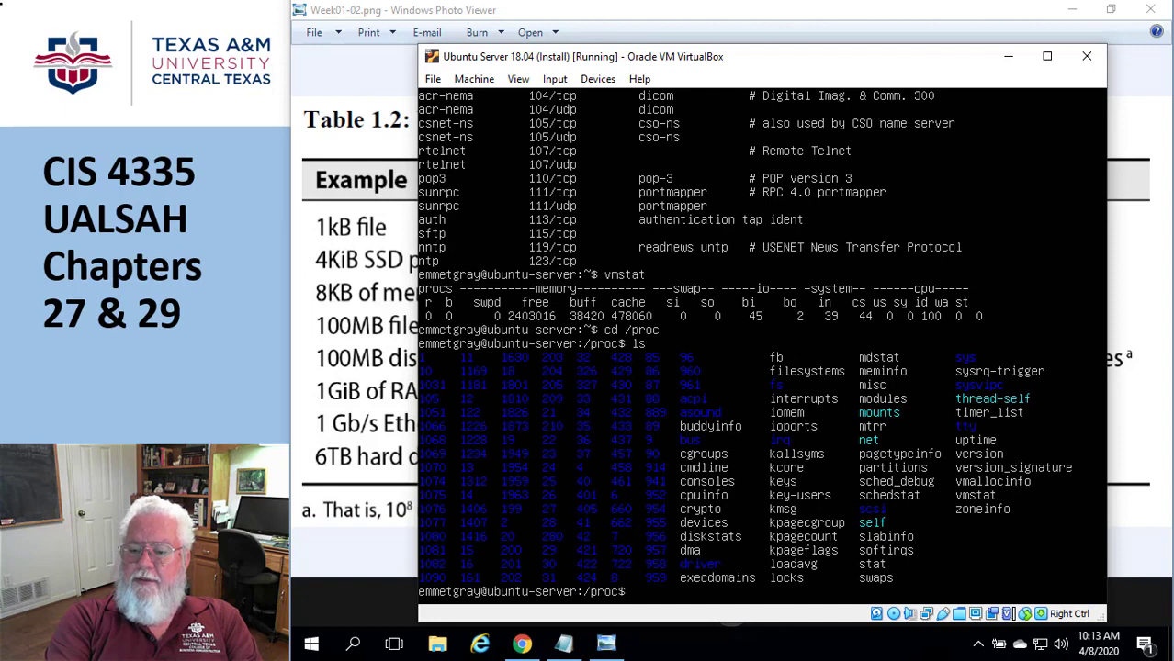
Display /proc/cpuinfo, showing the Intel i9-9900K CPU at 3.60GHz
text(cat cpuinfo)
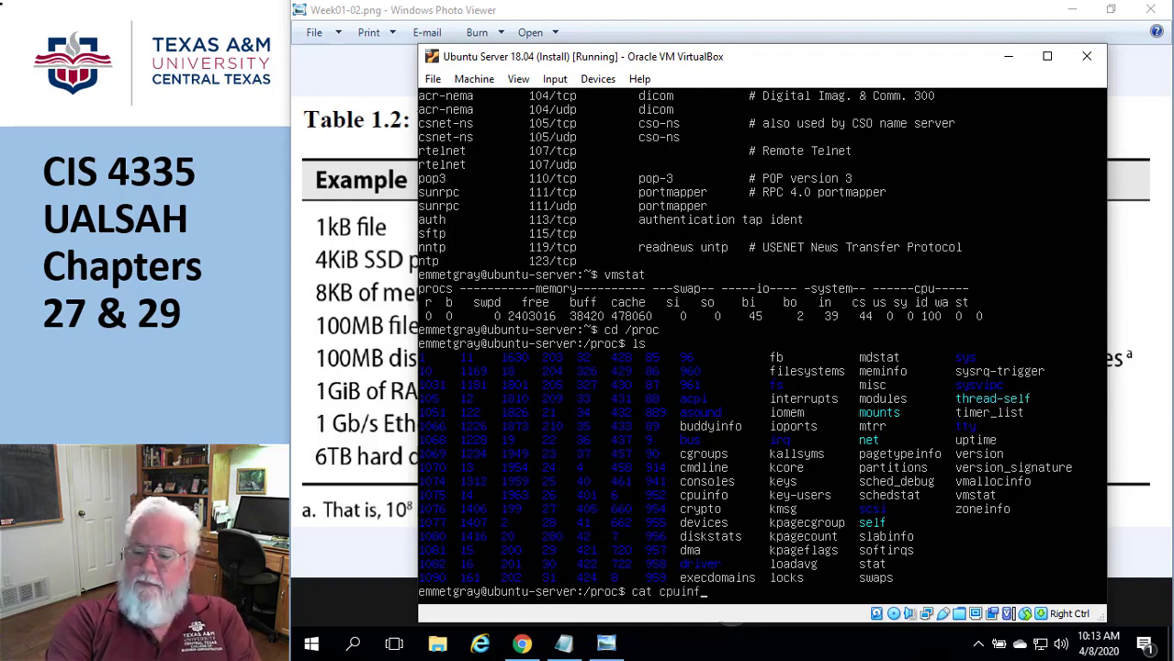
key(Return)
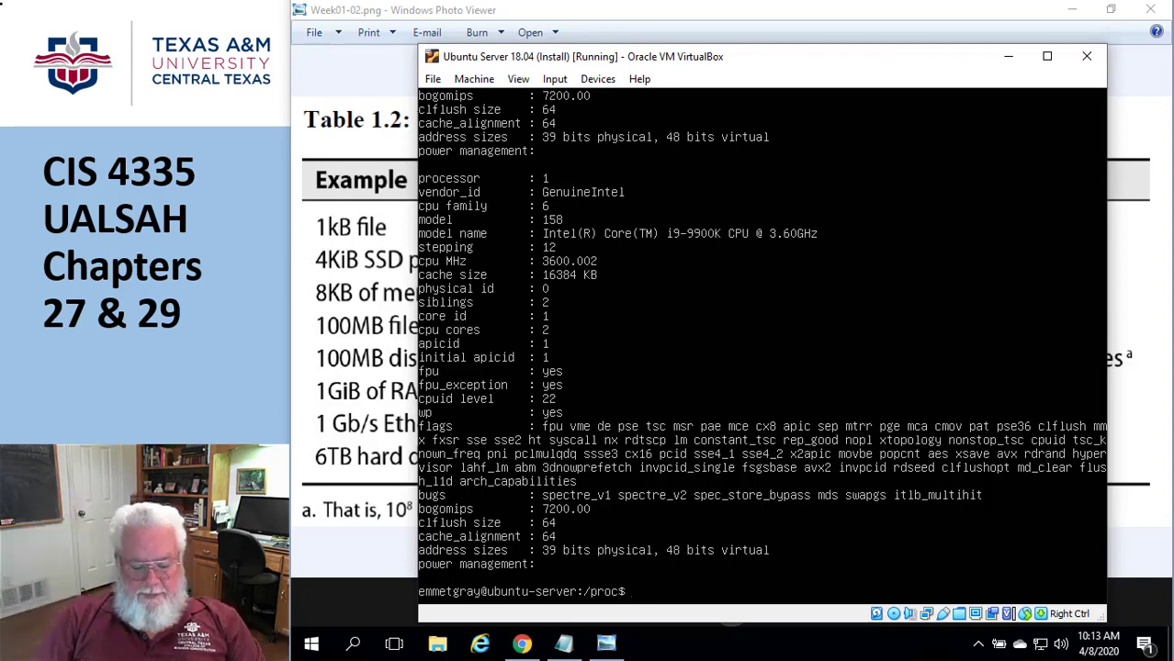
Display /proc/meminfo, showing 3073020 kB SwapTotal
text(cat cpuinfo)
key(BackSpace)
key(BackSpace)
key(BackSpace)
key(BackSpace)
key(BackSpace)
key(BackSpace)
key(BackSpace)
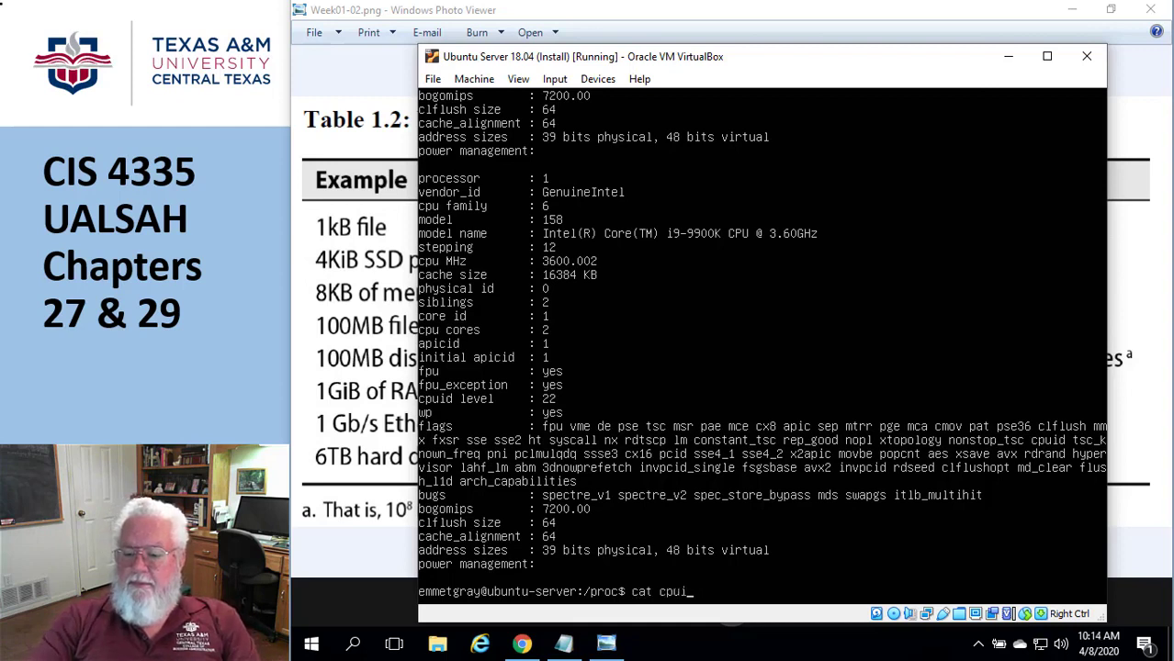
text(meminfo)
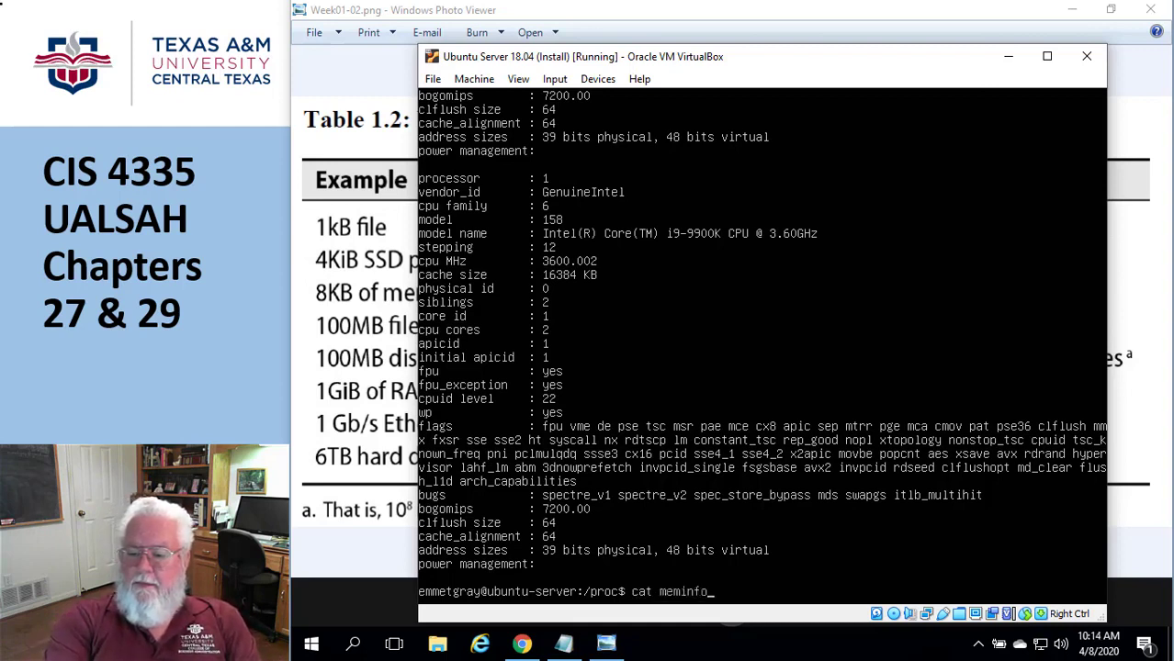
key(Return)
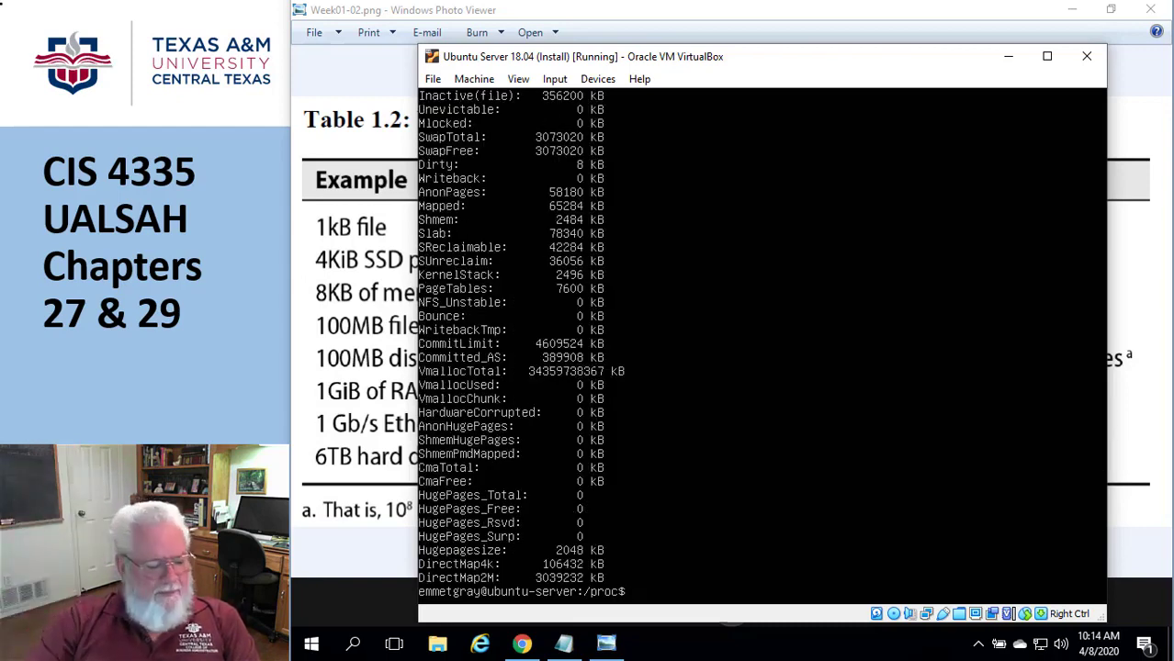
Reuse the previous command to display /proc/diskstats for sda, sdb and loop devices
key(Up)
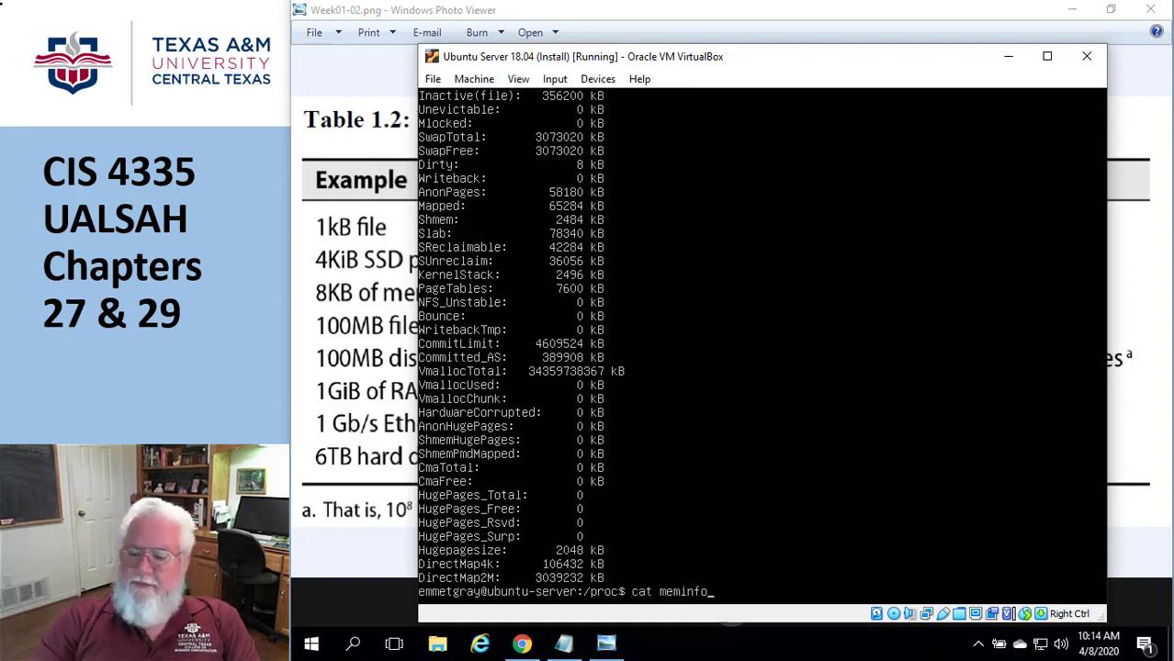
key(BackSpace)
key(BackSpace)
key(BackSpace)
key(BackSpace)
key(BackSpace)
key(BackSpace)
key(BackSpace)
text(dis)
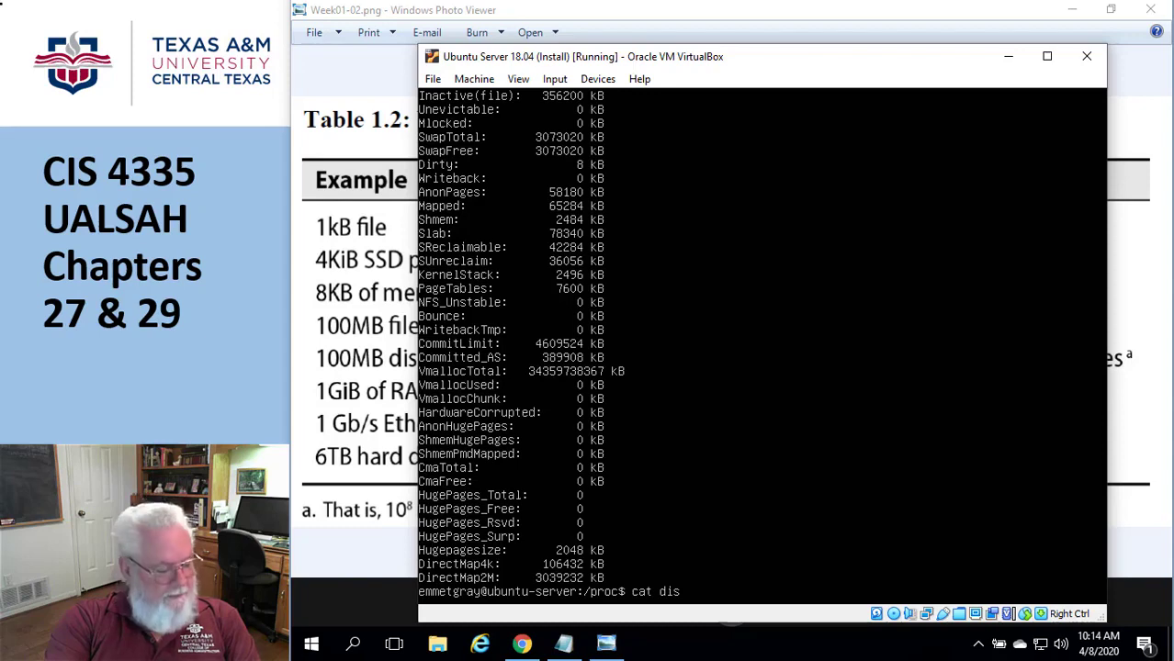
text(kstats)
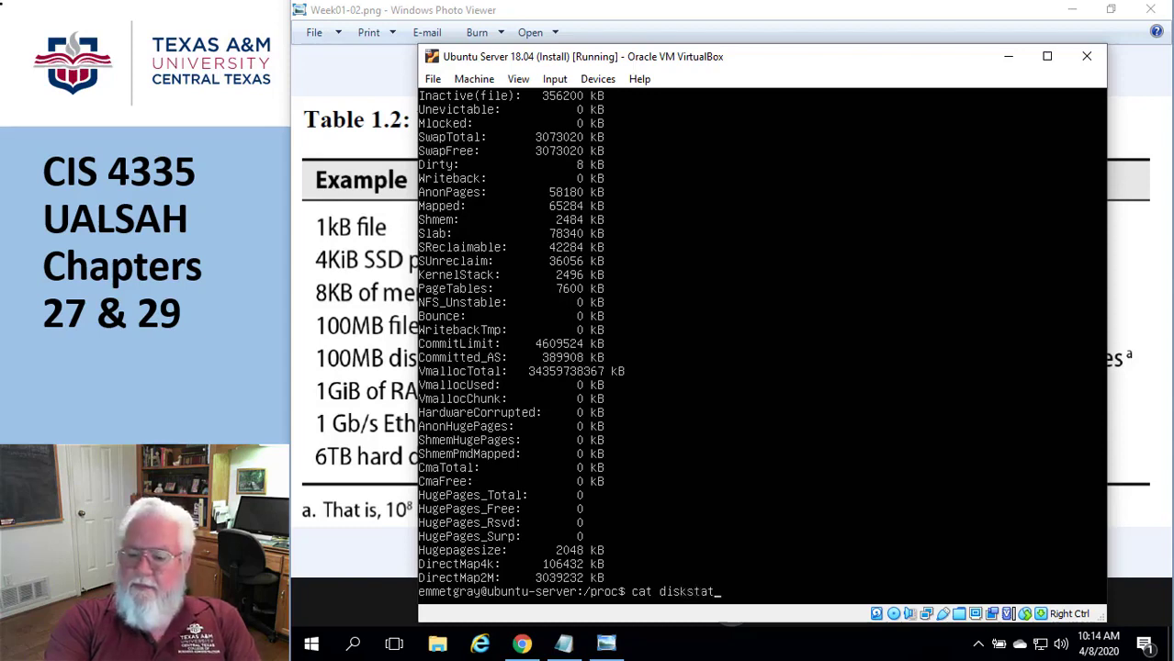
key(Return)
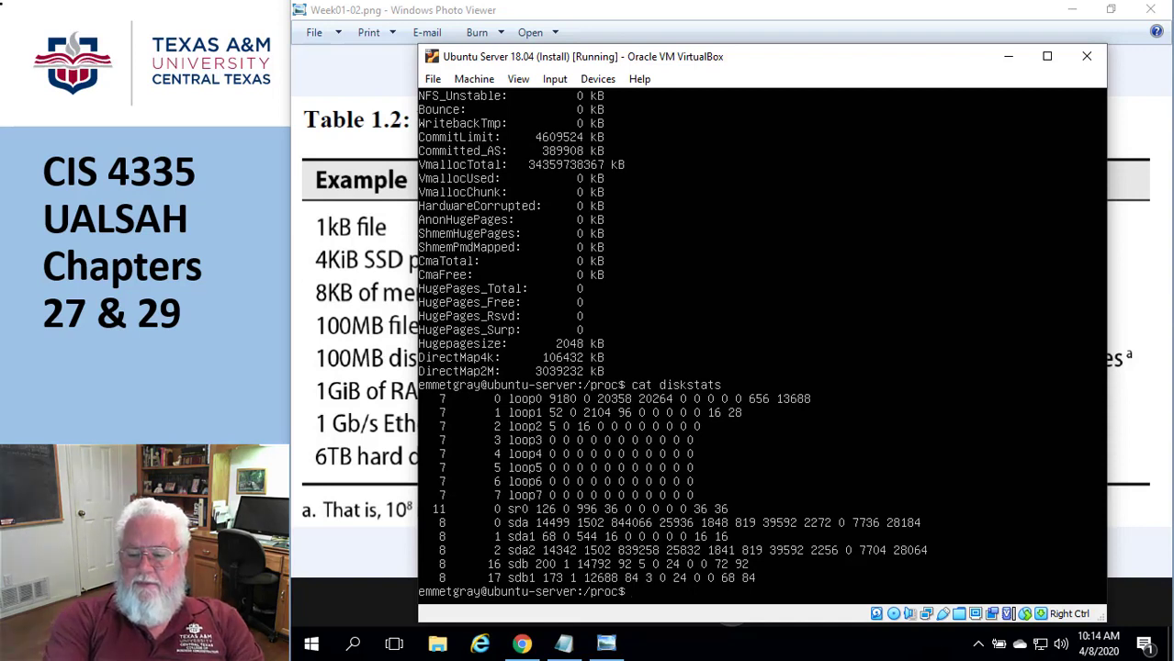
Run sudo dmidecode -t 1 and enter the sudo password to view System Information
text(sudo )
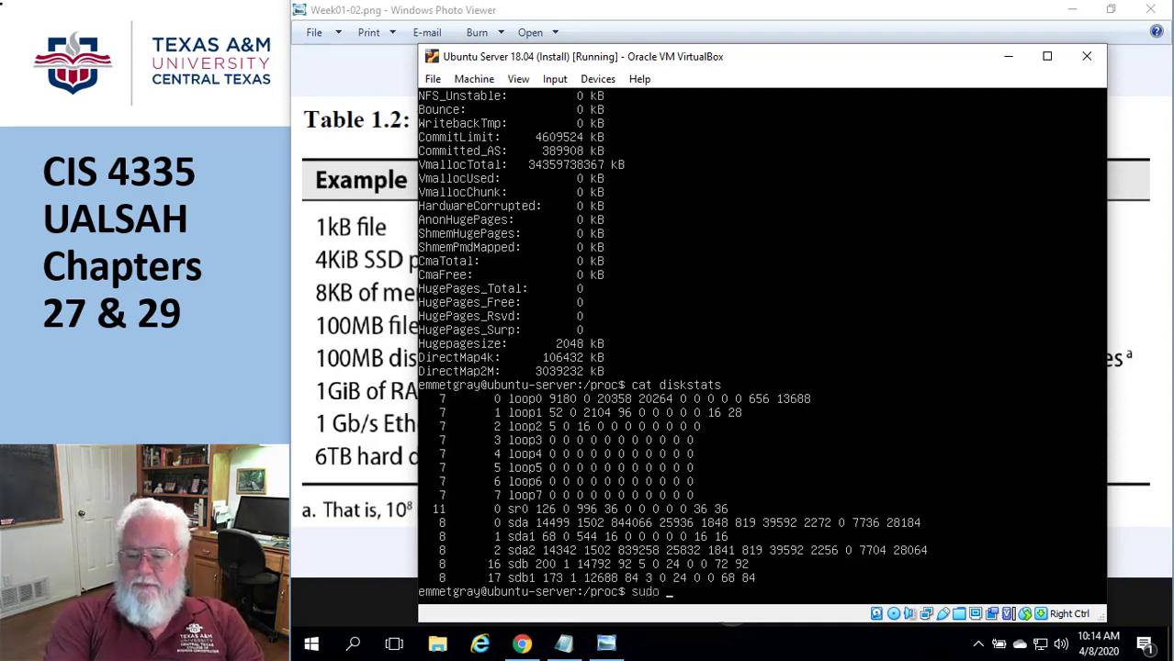
text(dmidcec)
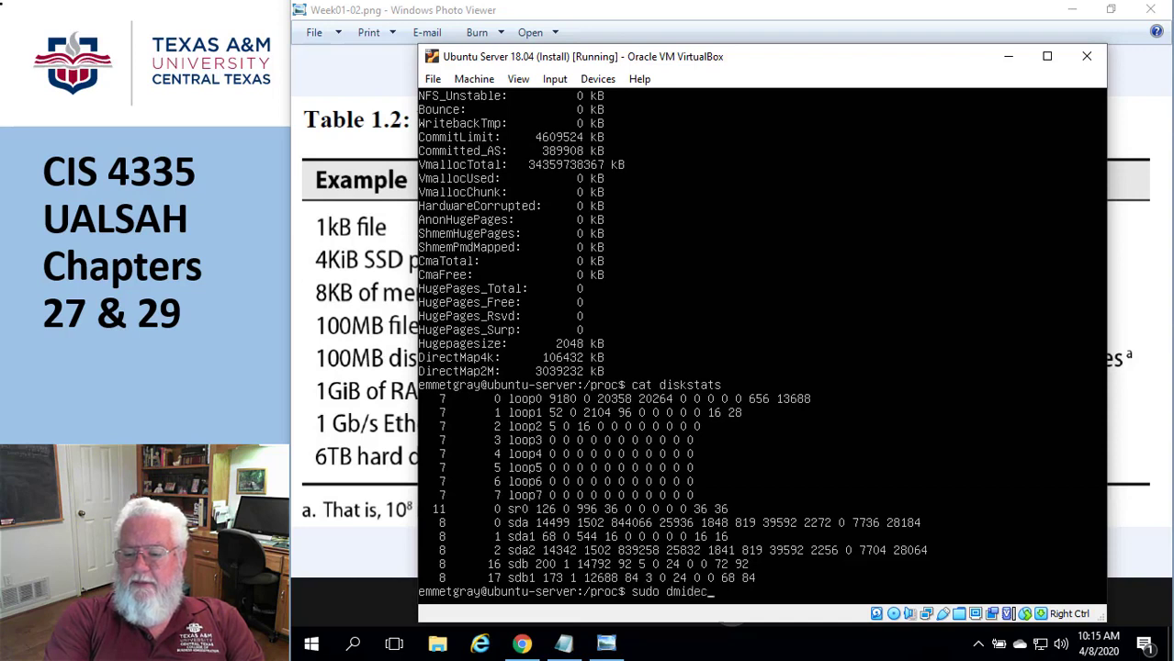
text(ode)
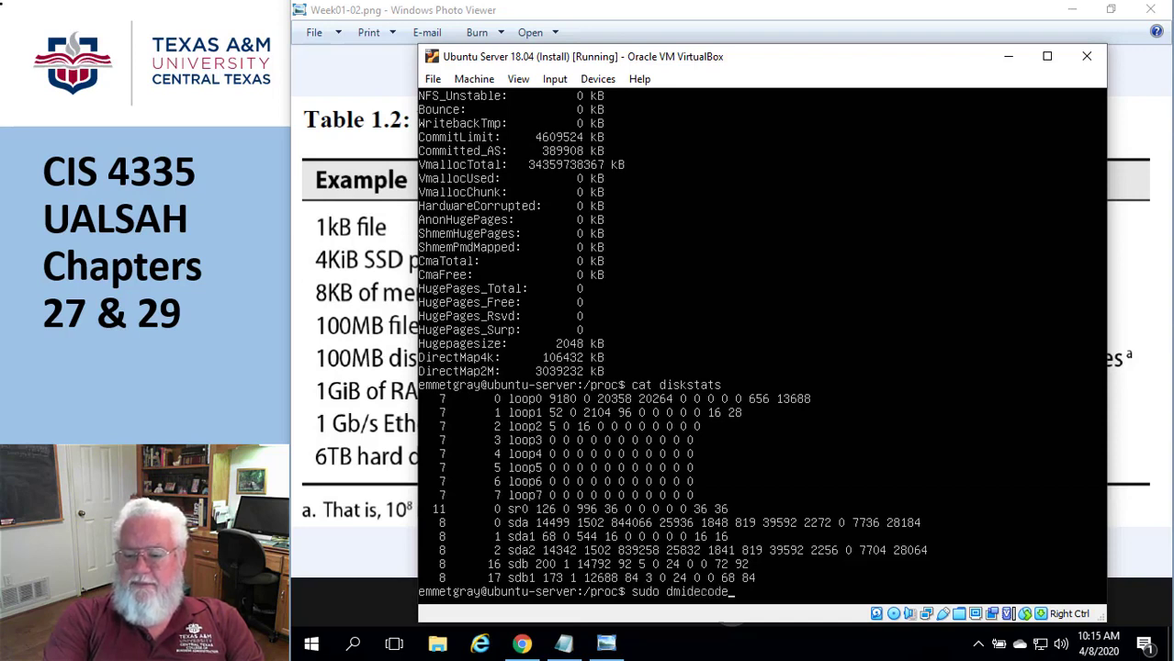
text( -t )
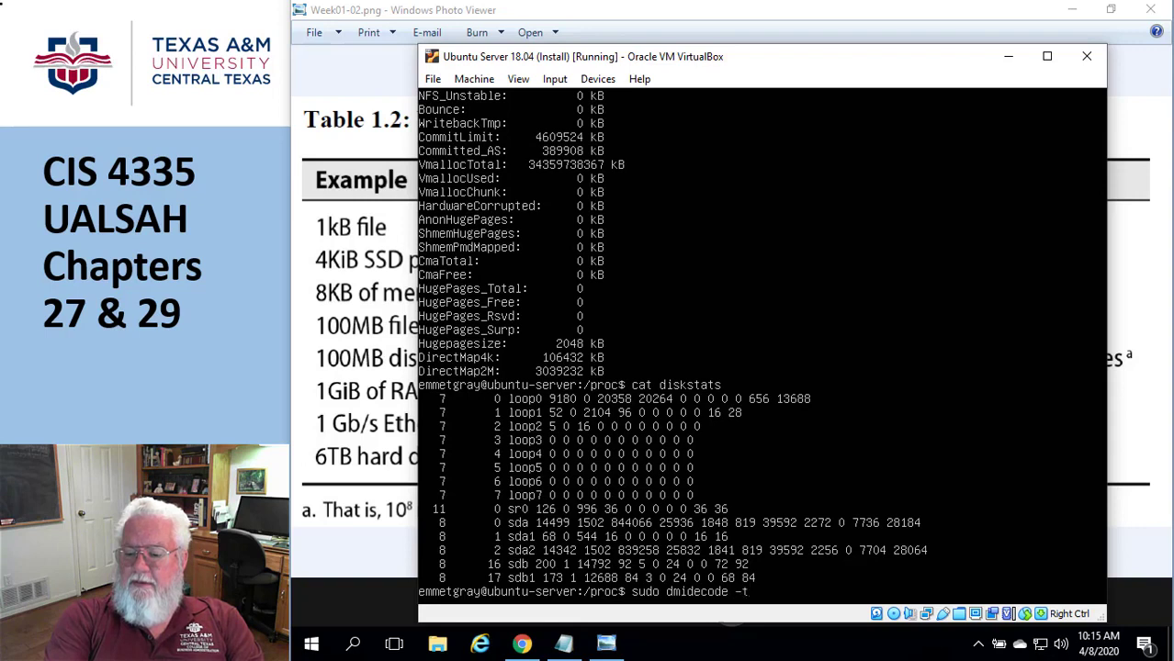
text(1)
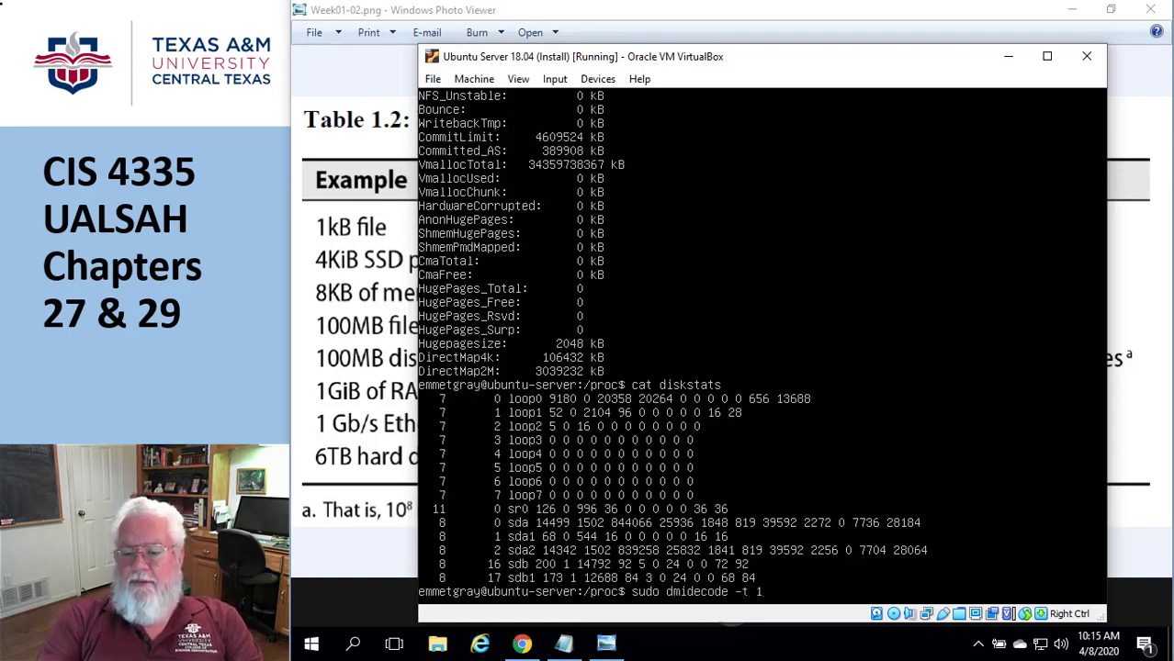
key(Return)
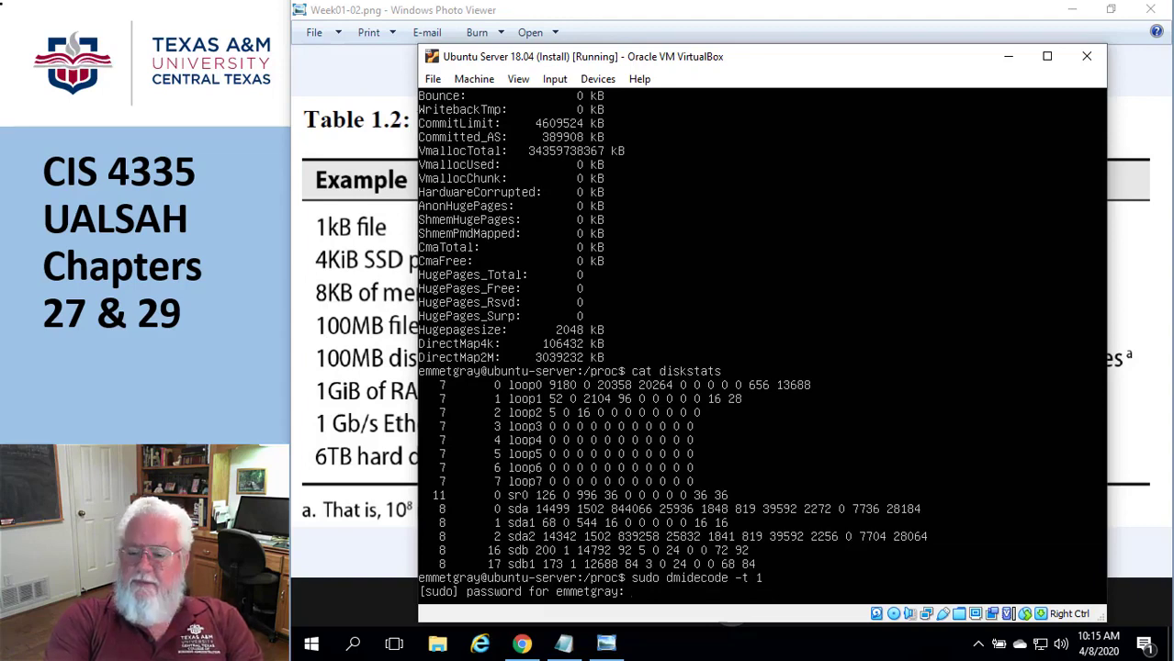
key(Return)
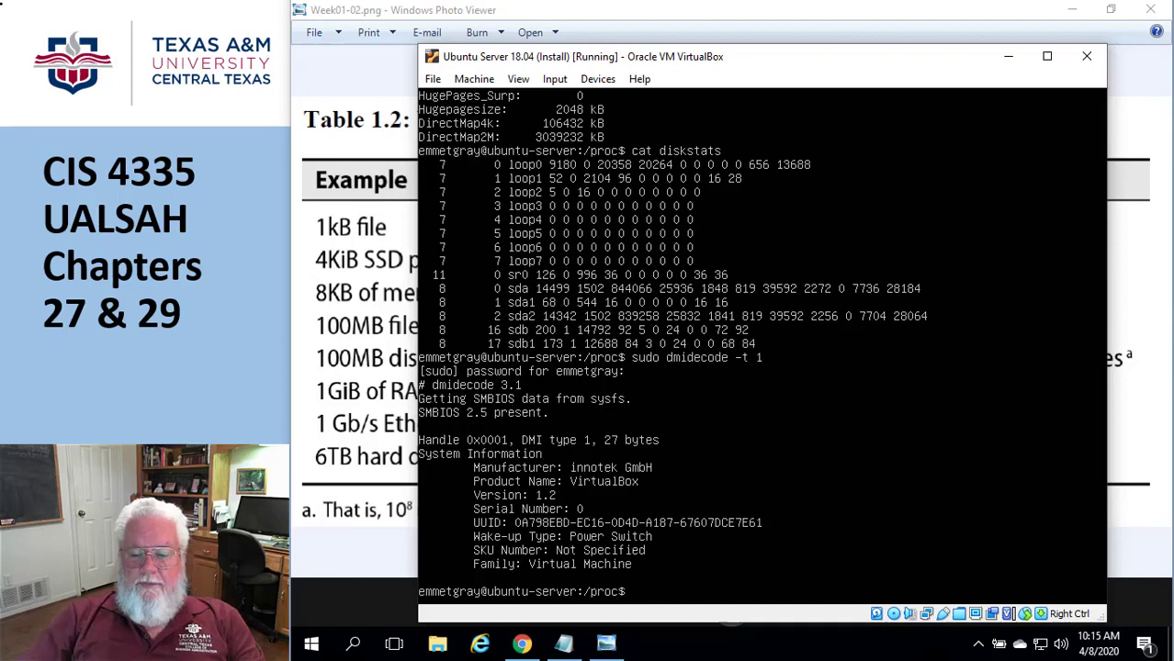
Run vmstat 5 5 for five 5-second samples, then launch top to monitor processes
text(vm)
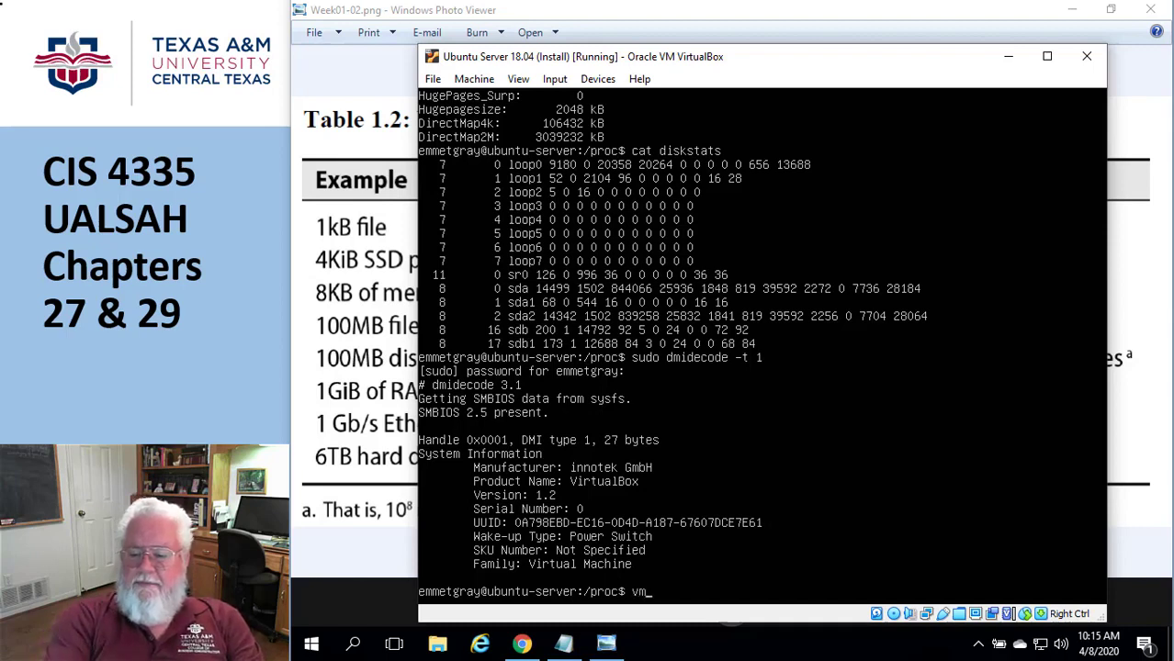
text(stat 5 5)
key(Return)
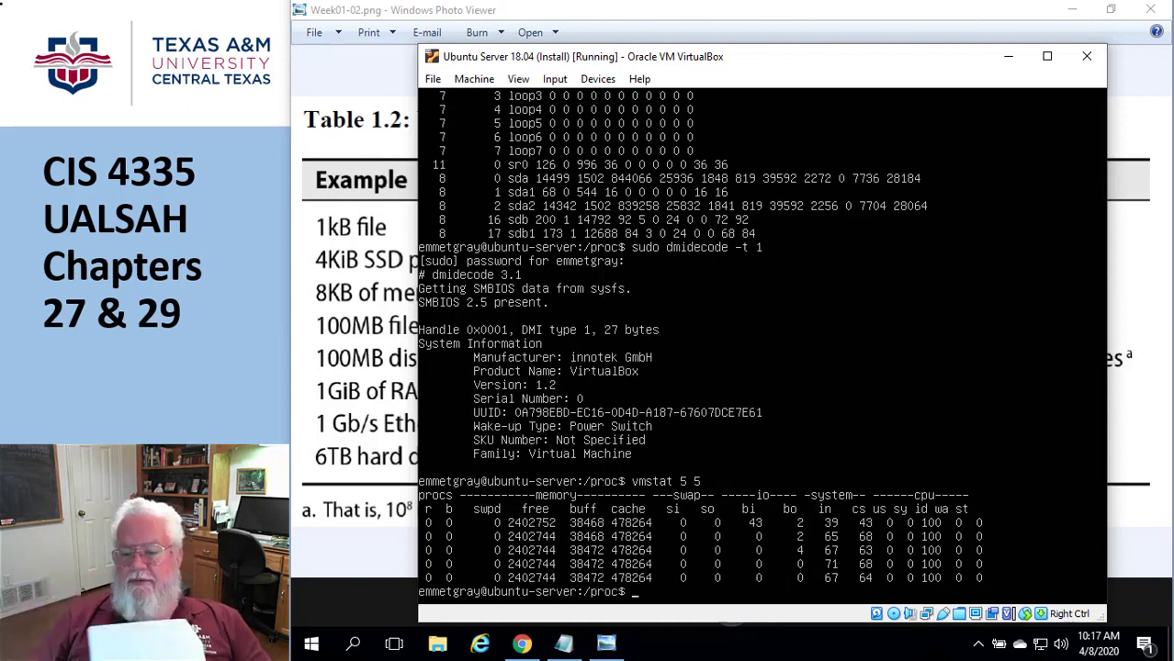
text(to)
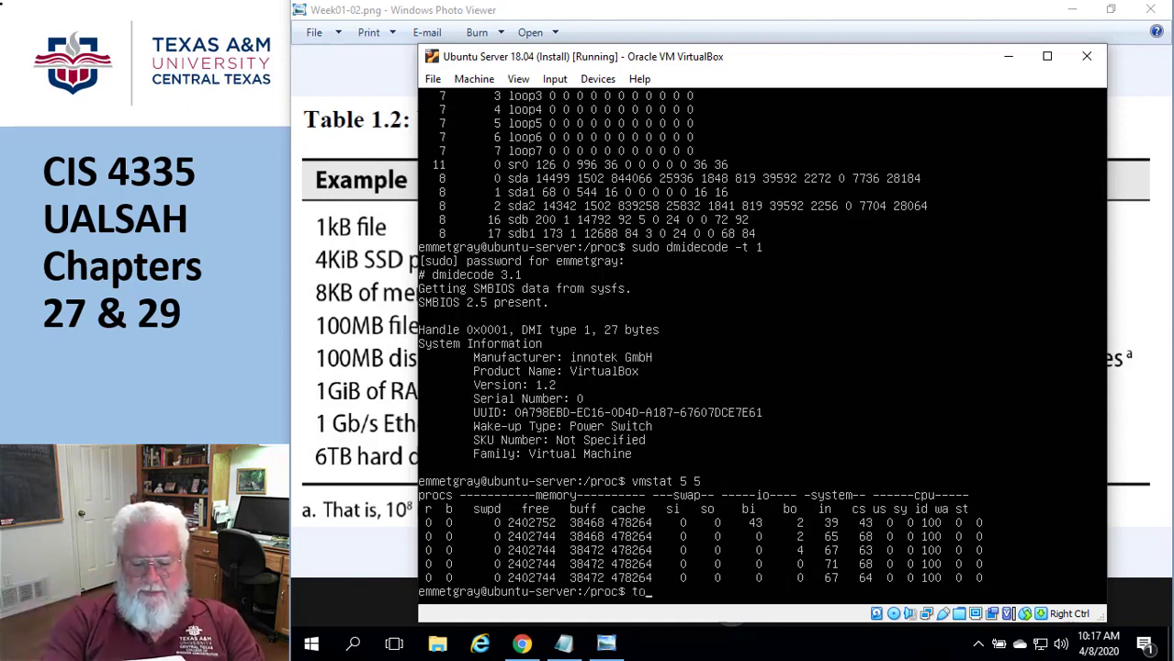
text(p)
key(Return)
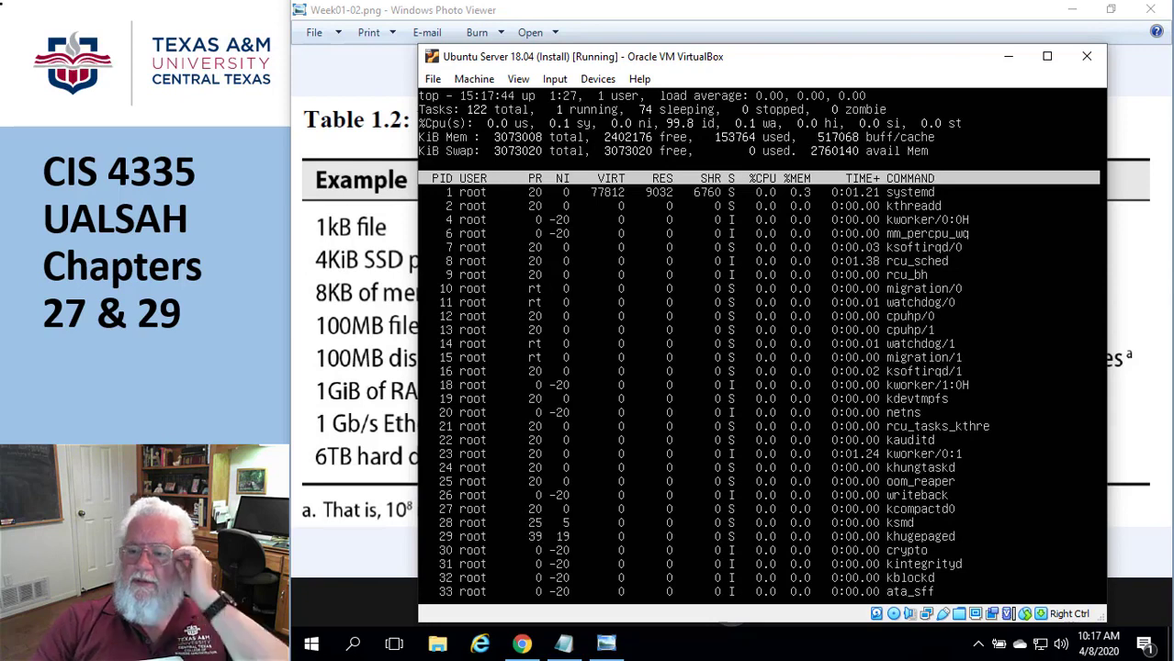